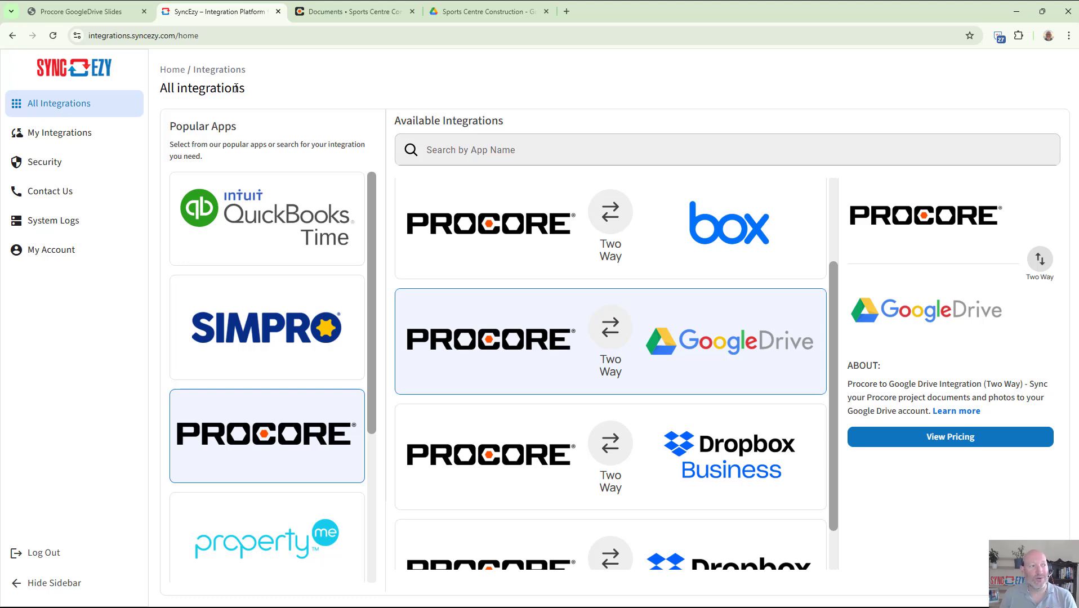
Search my integrations for "goog", open the first two-way Procore–Google Drive integration and check both connection statuses
left_click(66, 135)
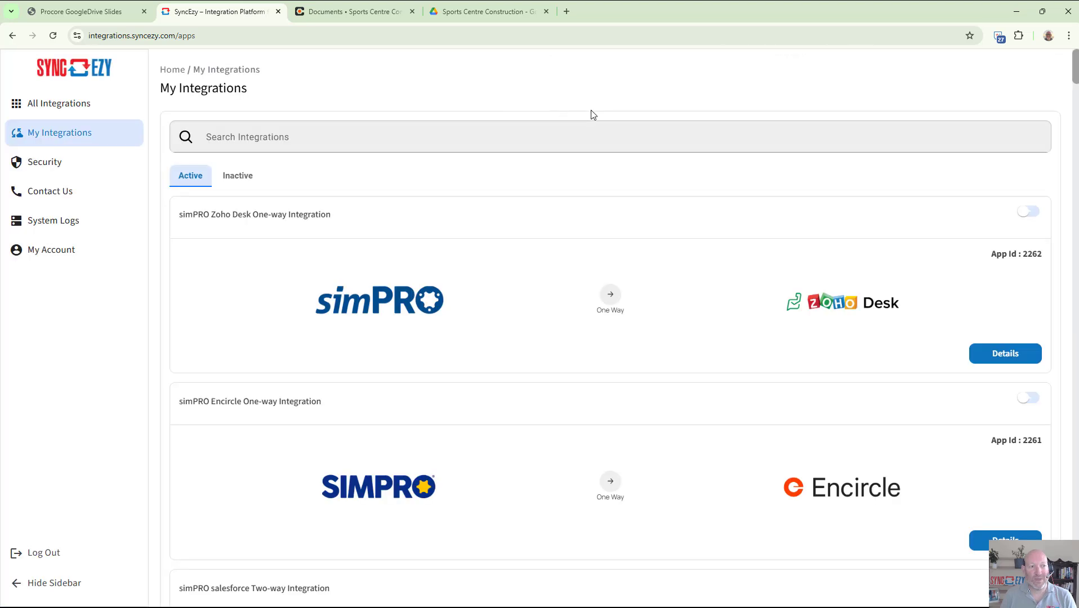
left_click(544, 138)
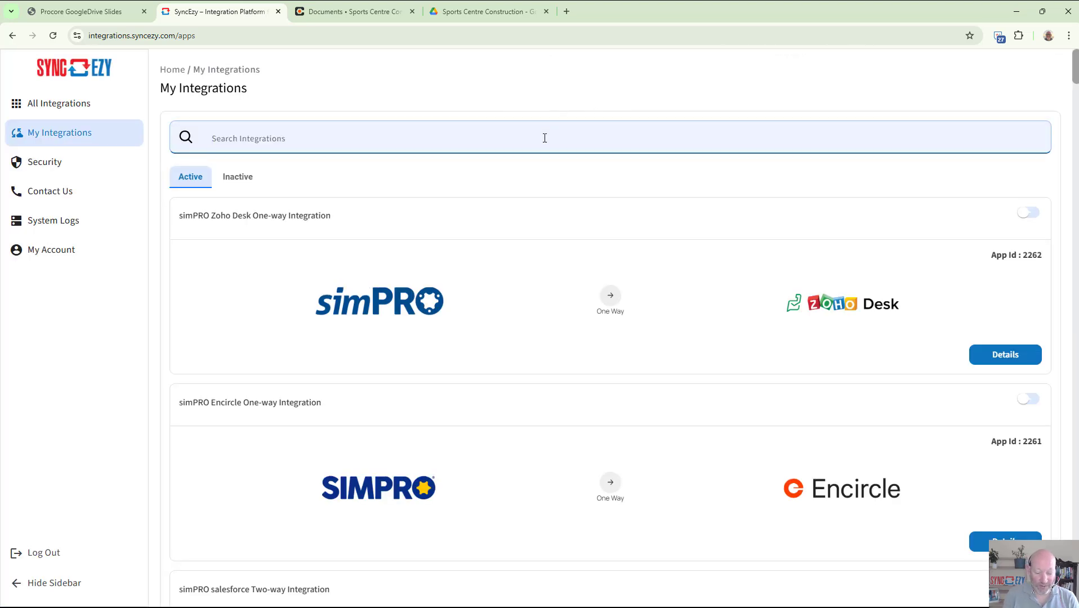
type("goog")
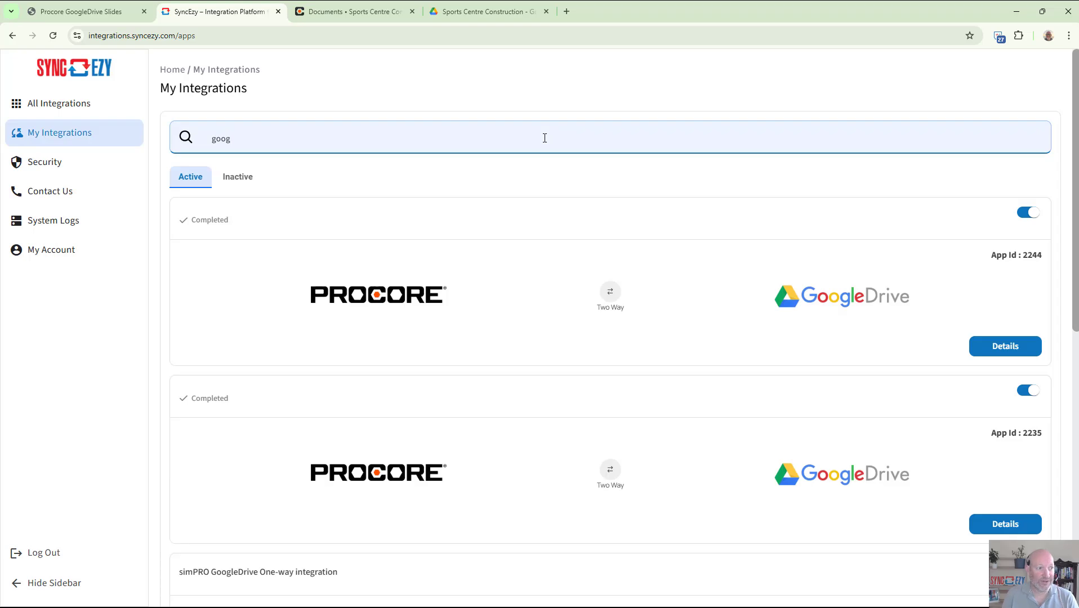
left_click(994, 348)
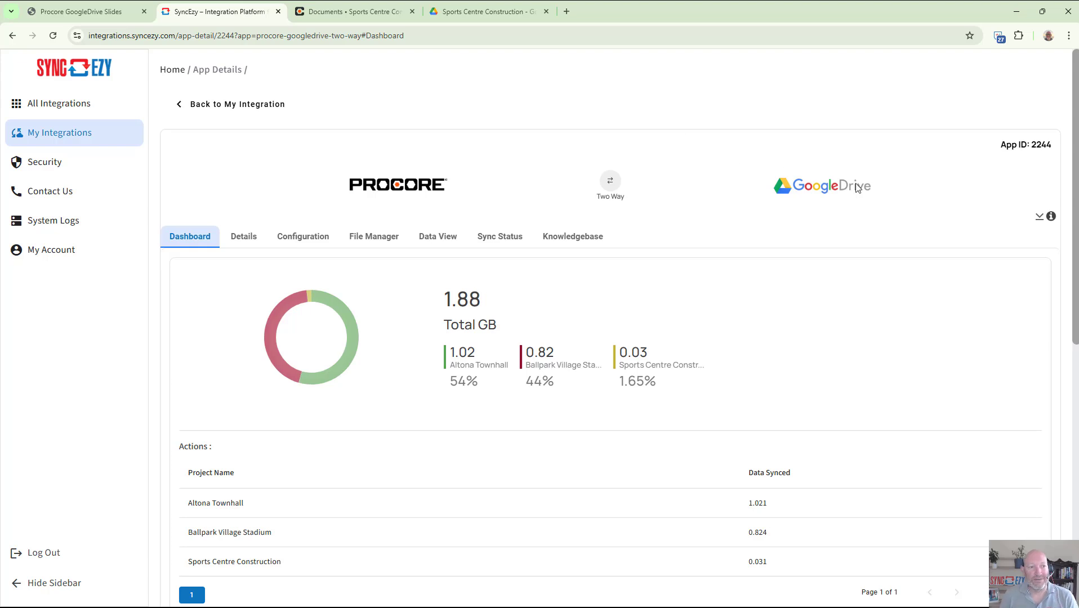
left_click(1040, 218)
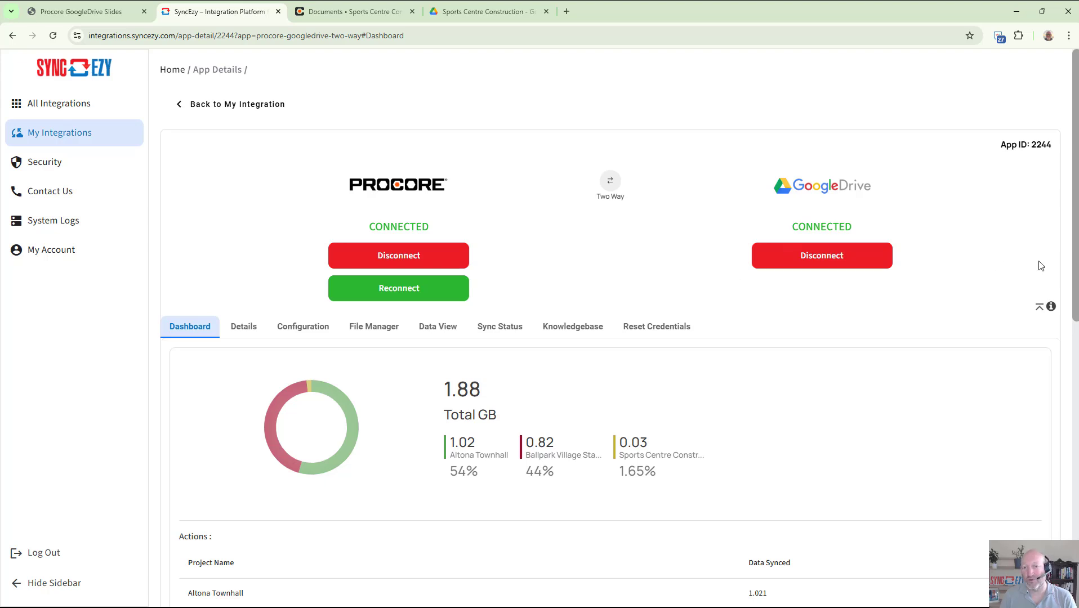
left_click(1036, 310)
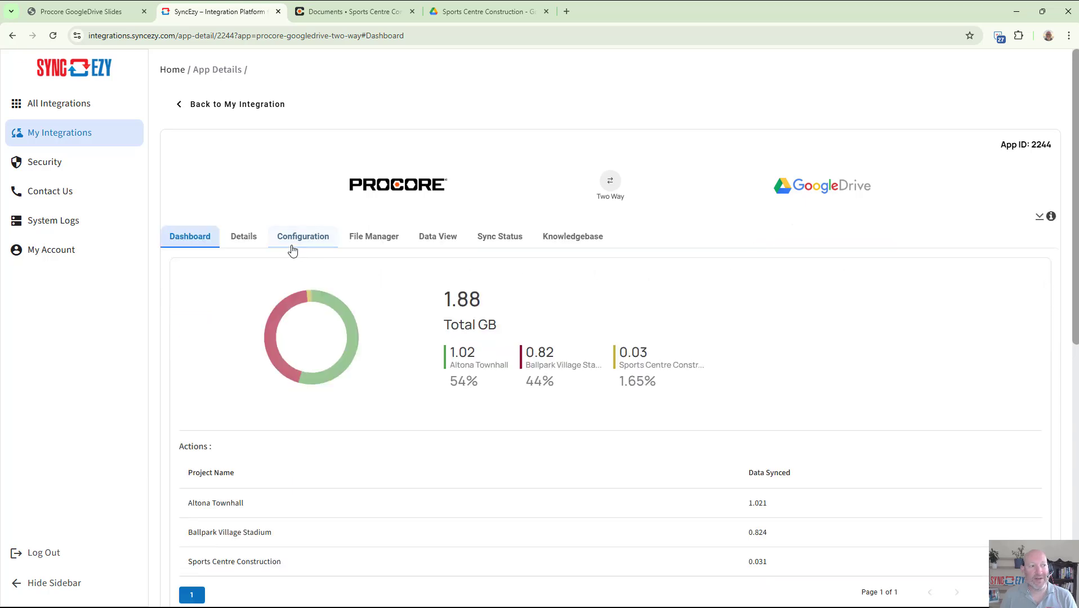
In the integration's configuration, prepare a project sync for SyncEzy Demo Company's "01 demo project" with Photos and Documents included
left_click(294, 248)
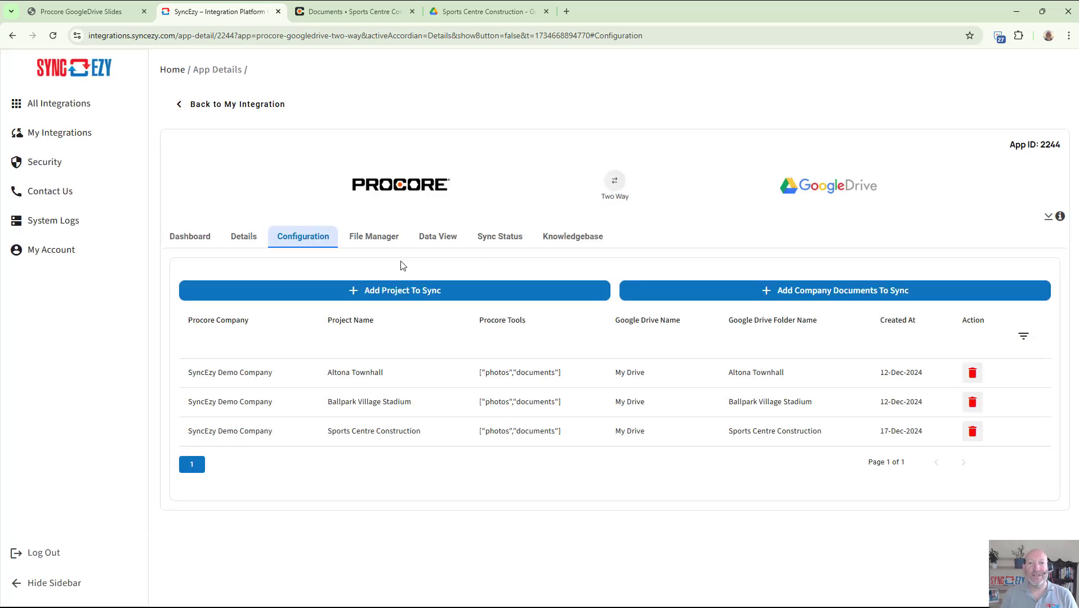
left_click(400, 294)
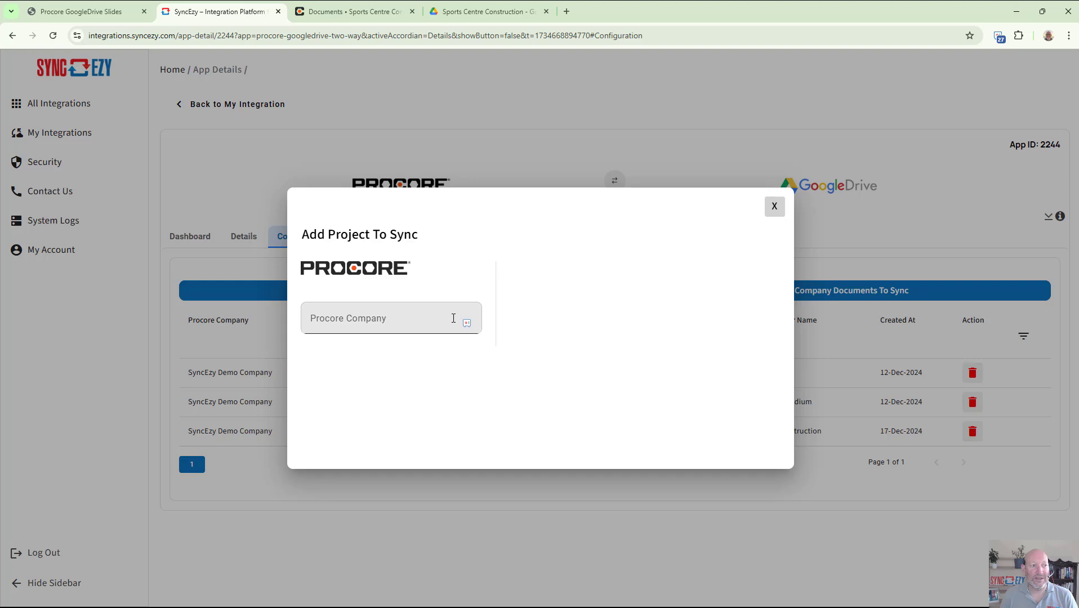
left_click(412, 321)
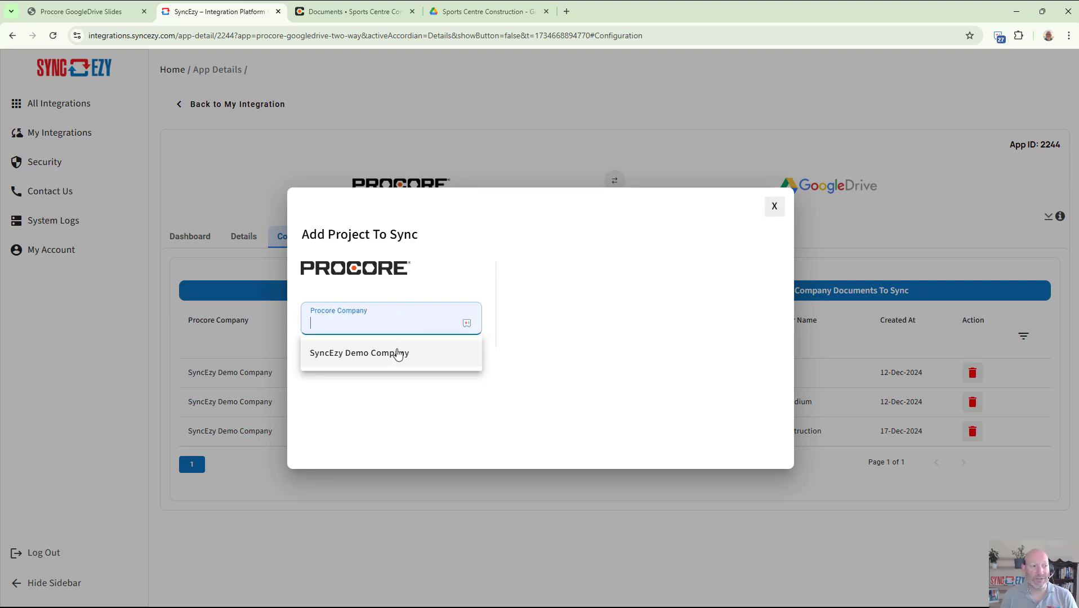
left_click(397, 353)
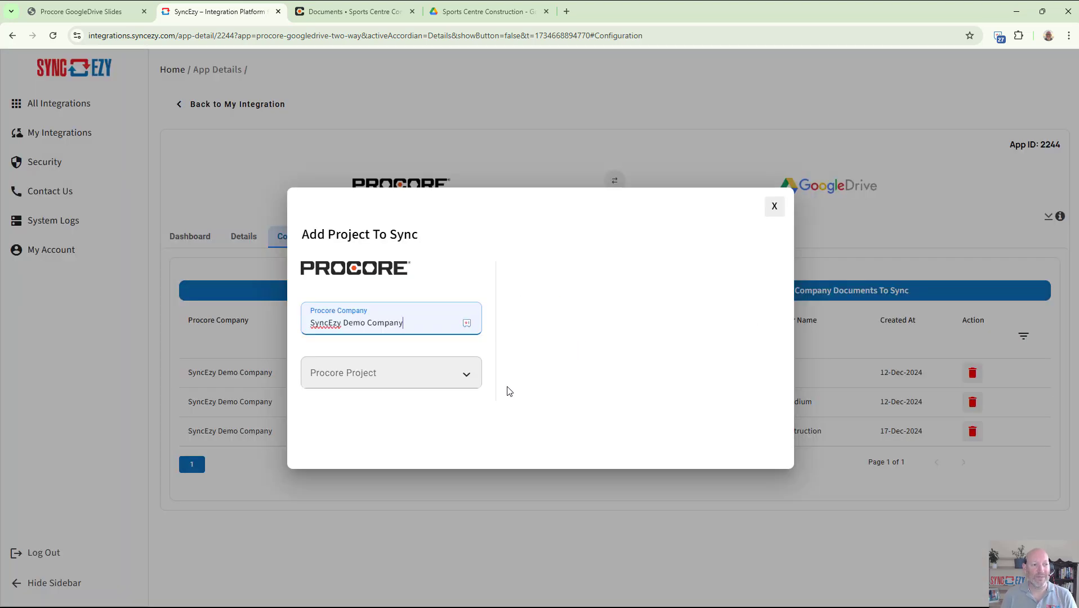
left_click(462, 374)
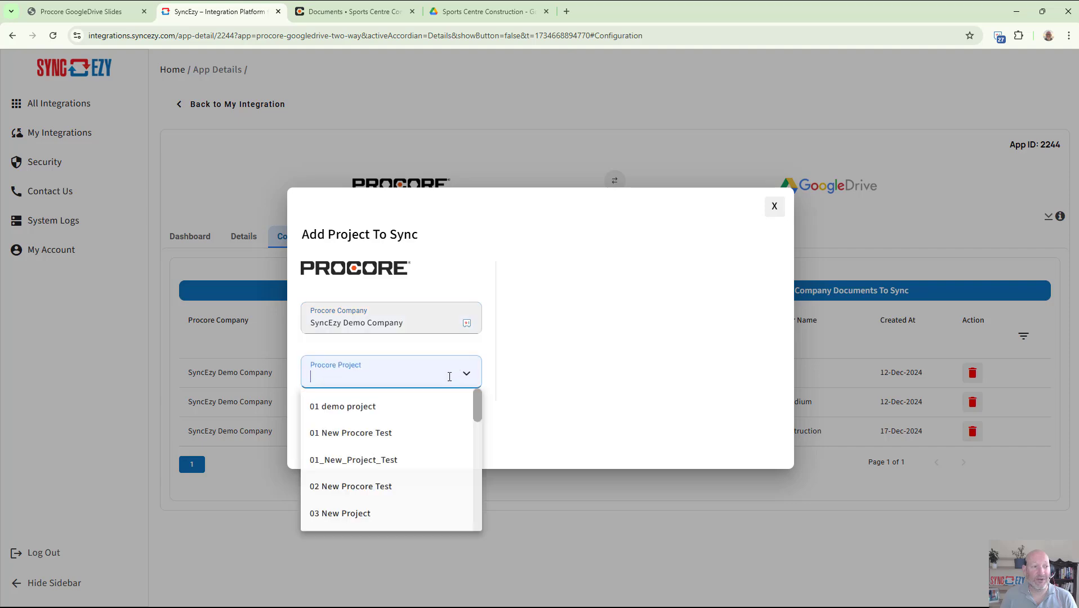
left_click(371, 406)
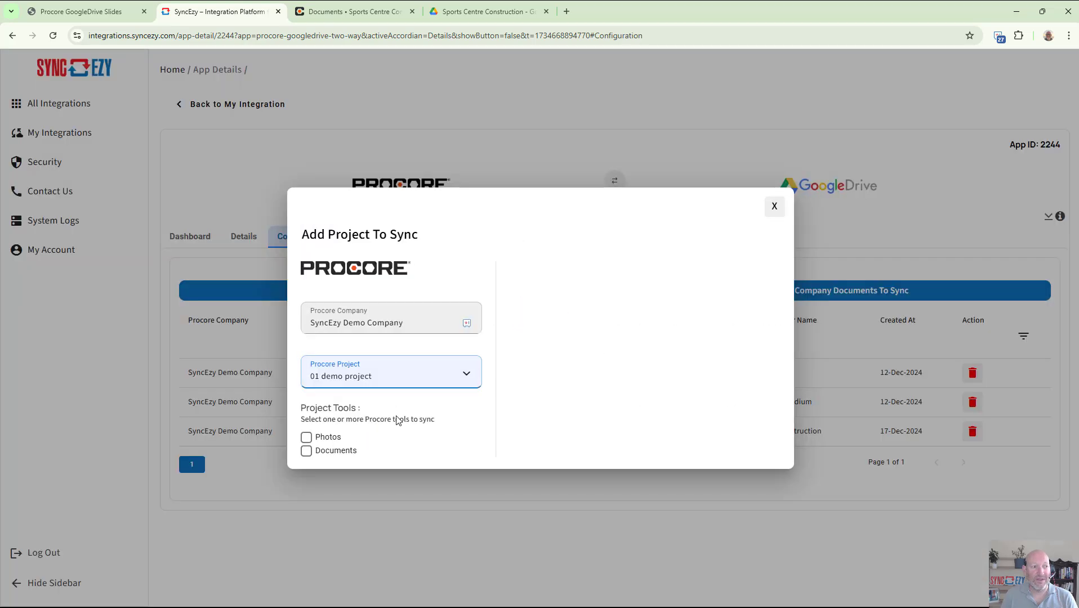
left_click(305, 438)
left_click(306, 451)
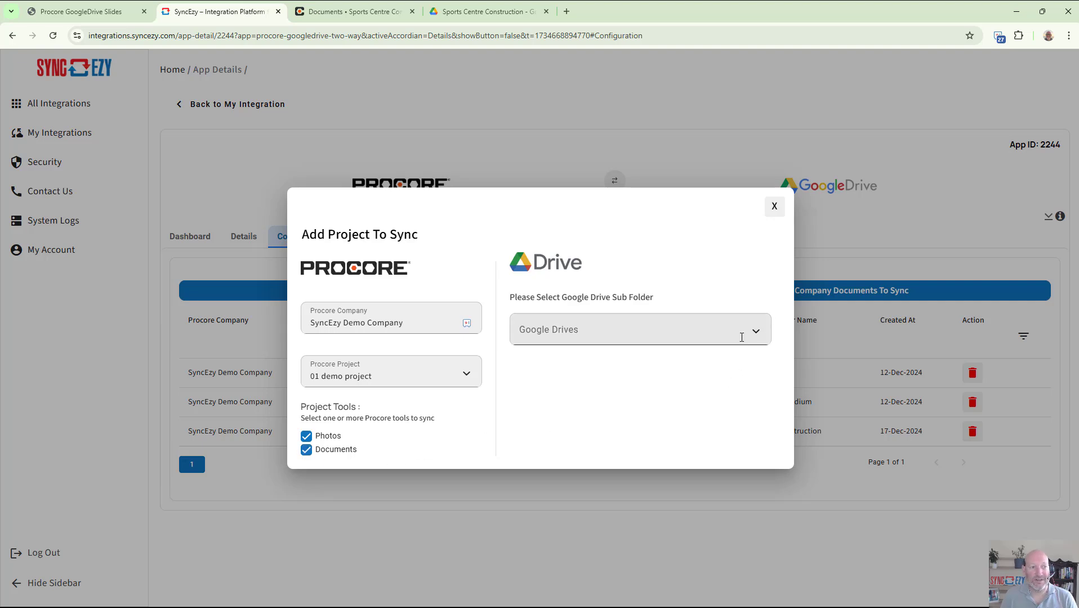
Choose My Drive as the Google Drive destination, view its subfolders and dismiss the project sync setup without saving
left_click(742, 336)
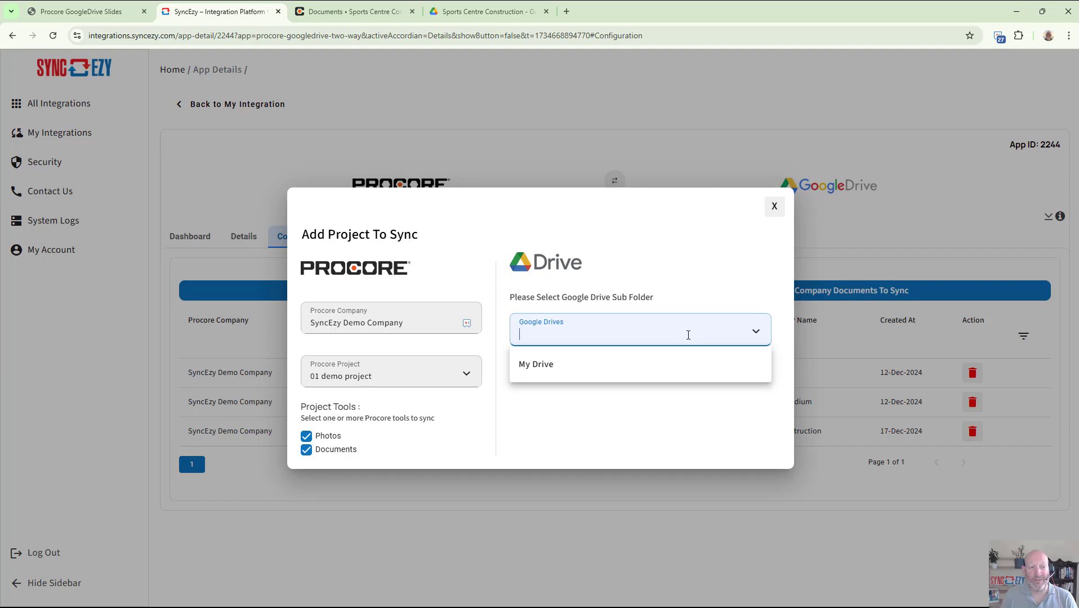
left_click(634, 372)
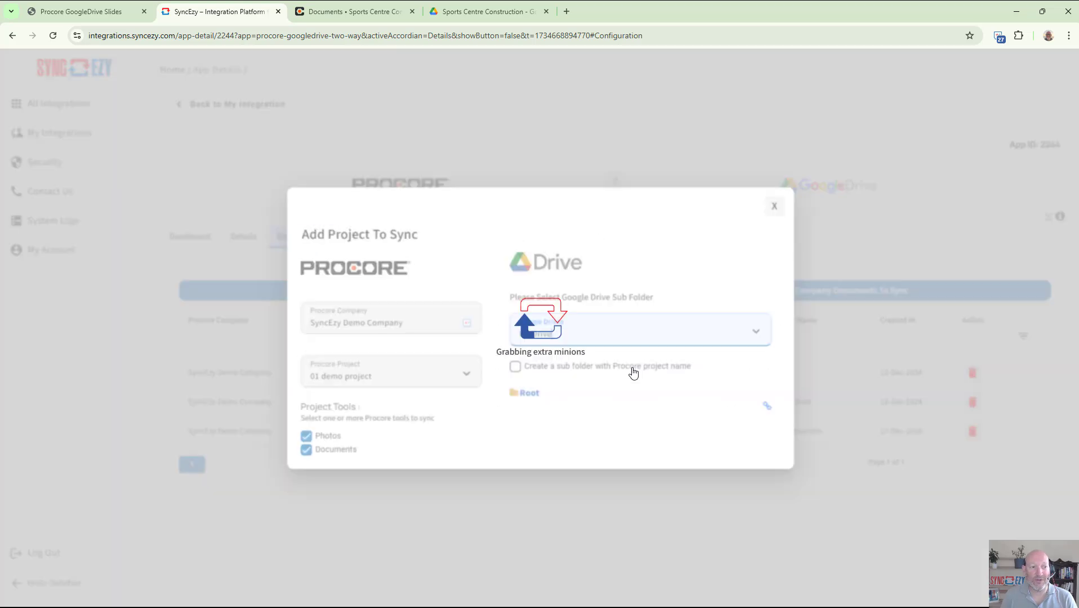
scroll(635, 406, "down", 2)
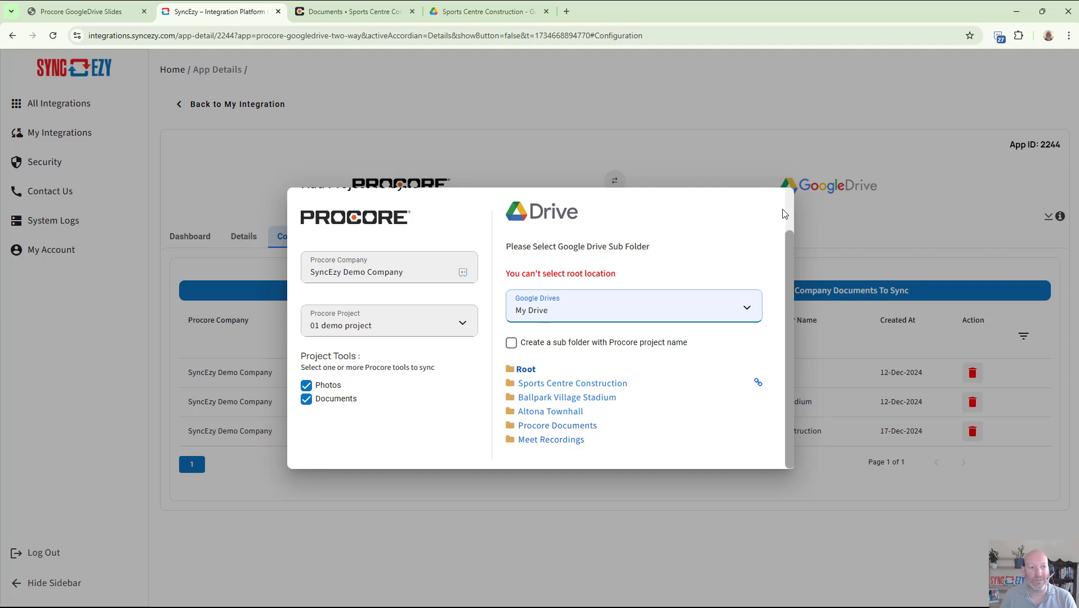
left_click(706, 164)
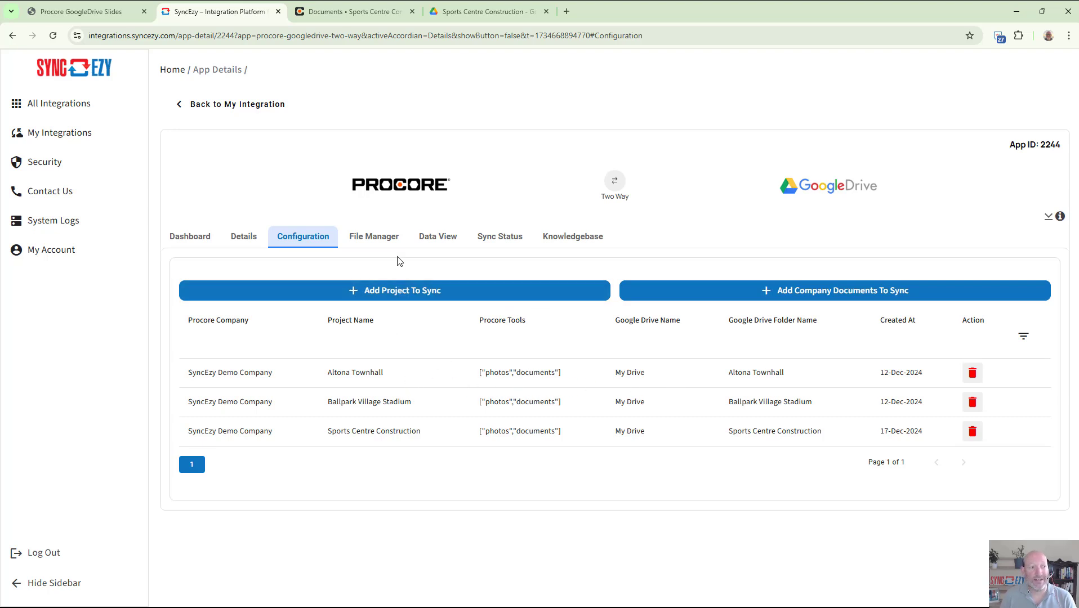
Load the Sports Centre Construction project's documents in the file manager and compare both sides of the 2. Contracts folder
left_click(369, 237)
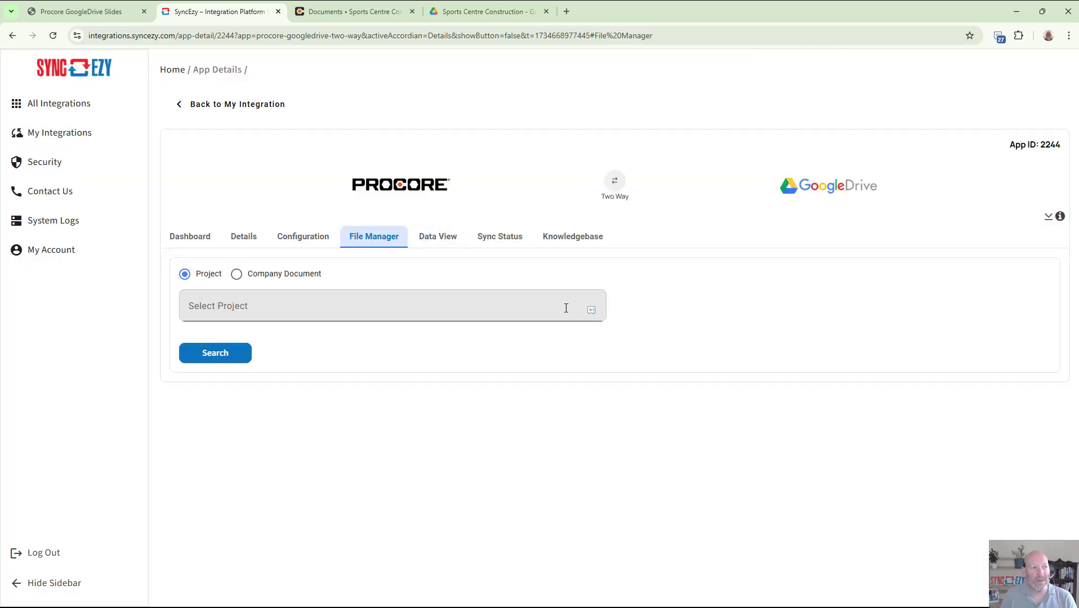
left_click(516, 308)
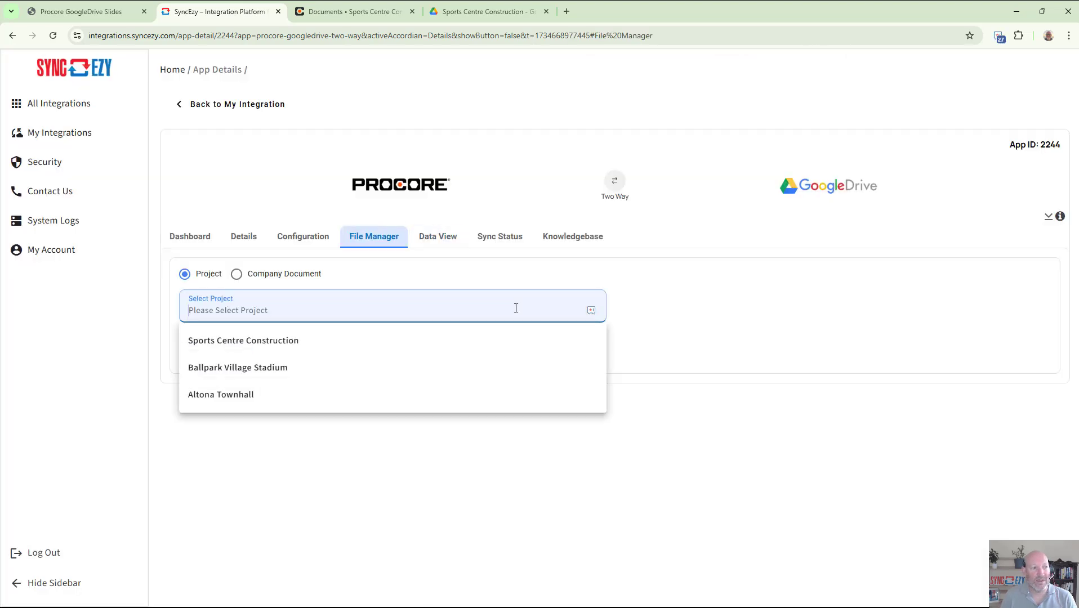
left_click(272, 344)
left_click(209, 364)
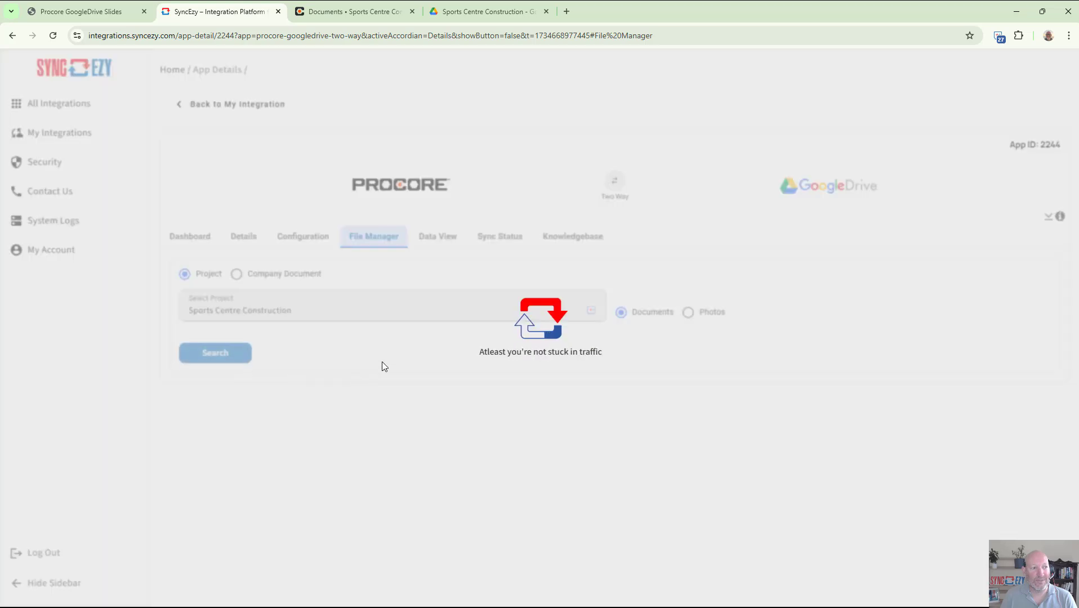
scroll(492, 379, "down", 4)
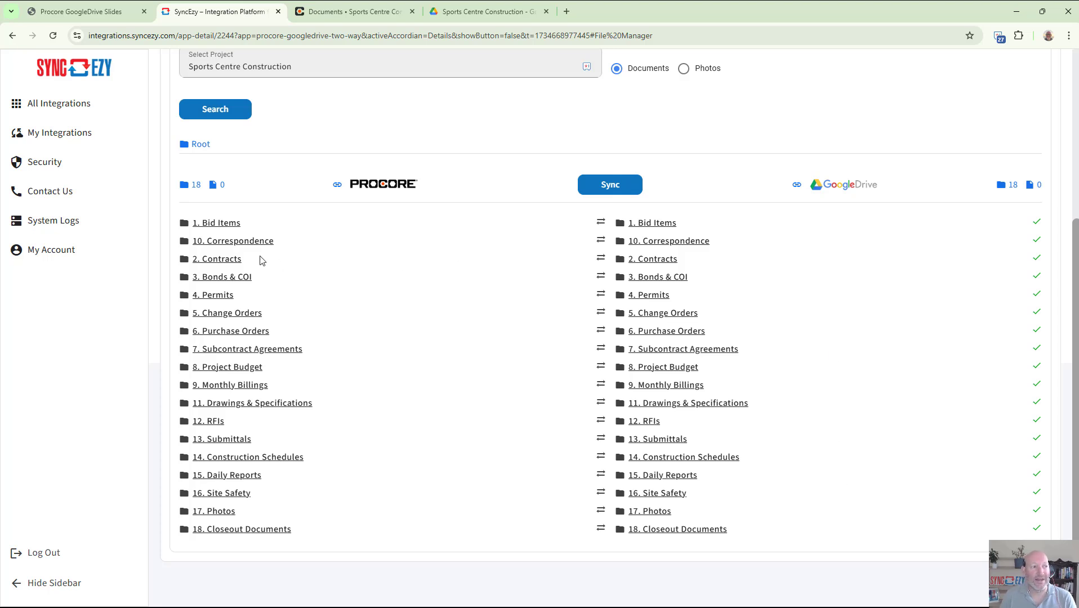
left_click(220, 260)
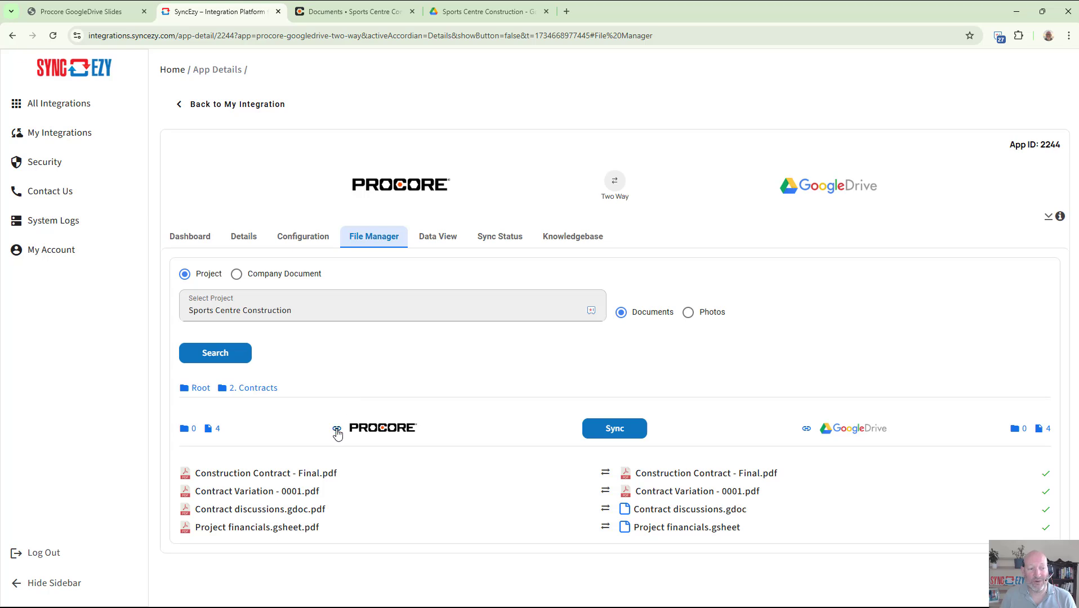
Switch to Procore and upload "Permits Log - Visory.pdf" into the Sports Centre Construction project's 4. Permits folder
left_click(346, 12)
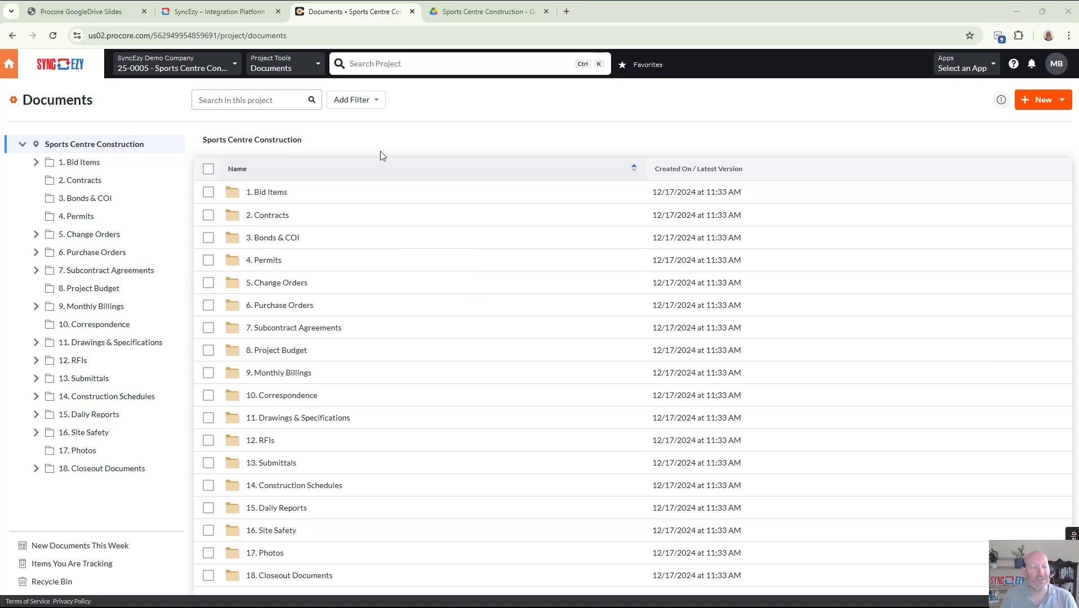
left_click(290, 267)
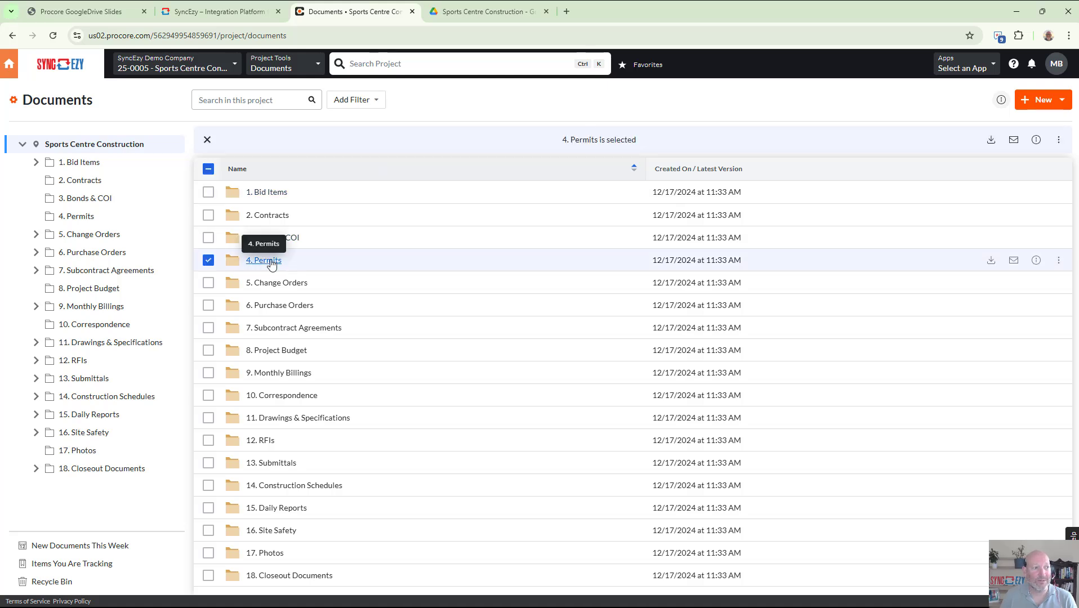
left_click(269, 260)
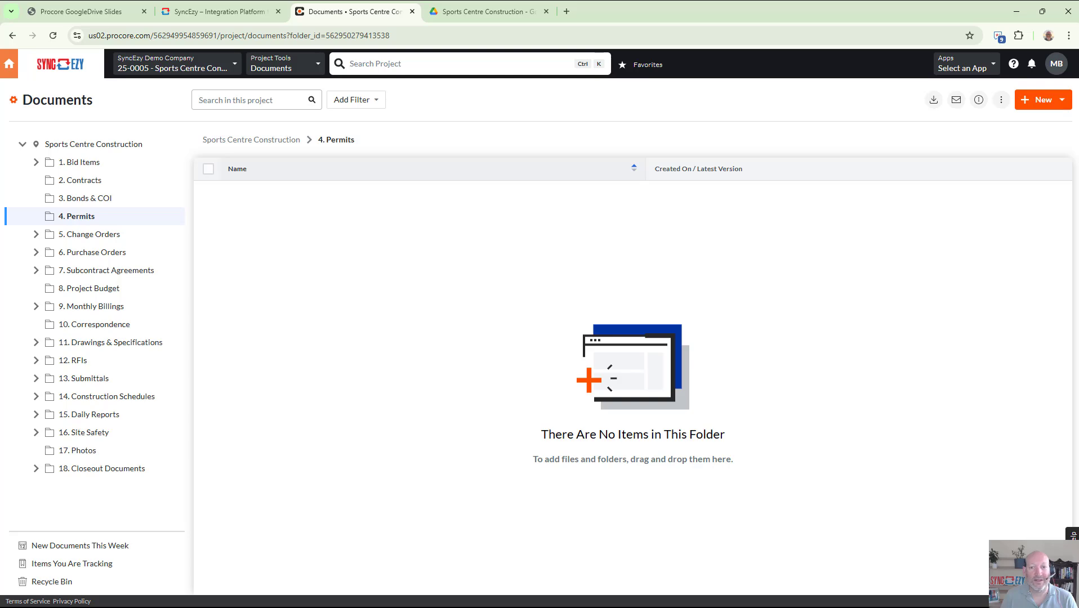
left_click_drag(961, 347, 632, 329)
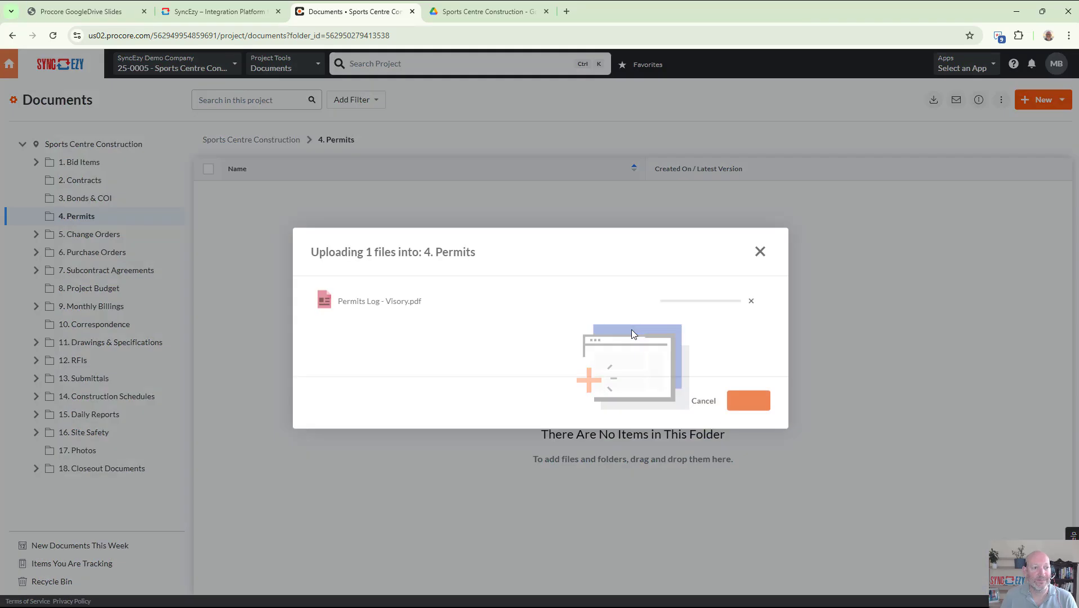
left_click(754, 394)
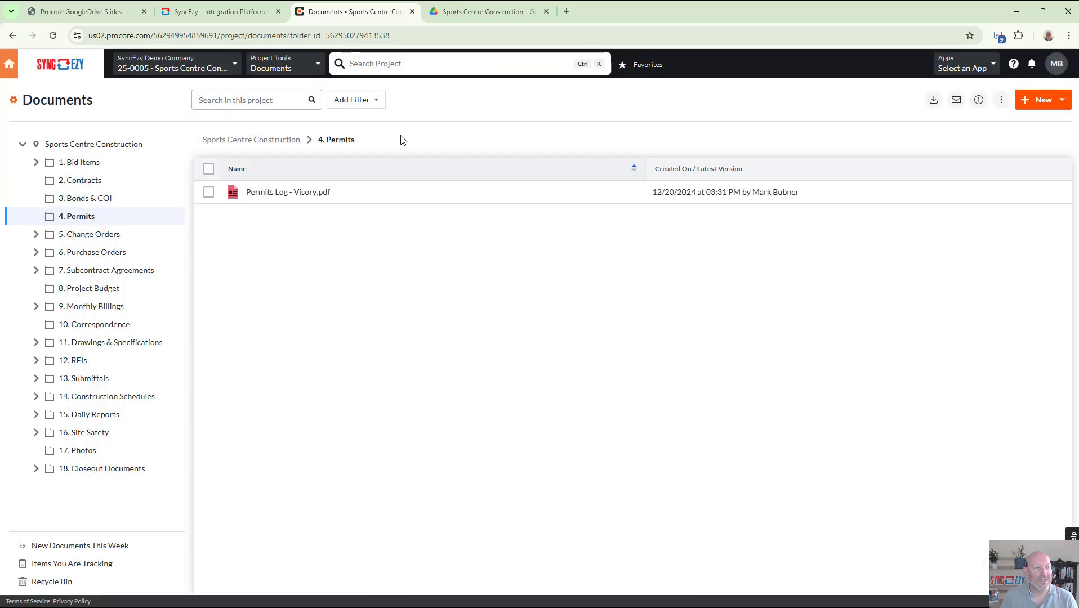
Switch back to SyncEzy and check the sync of the 4. Permits folder from the file manager's root
left_click(239, 11)
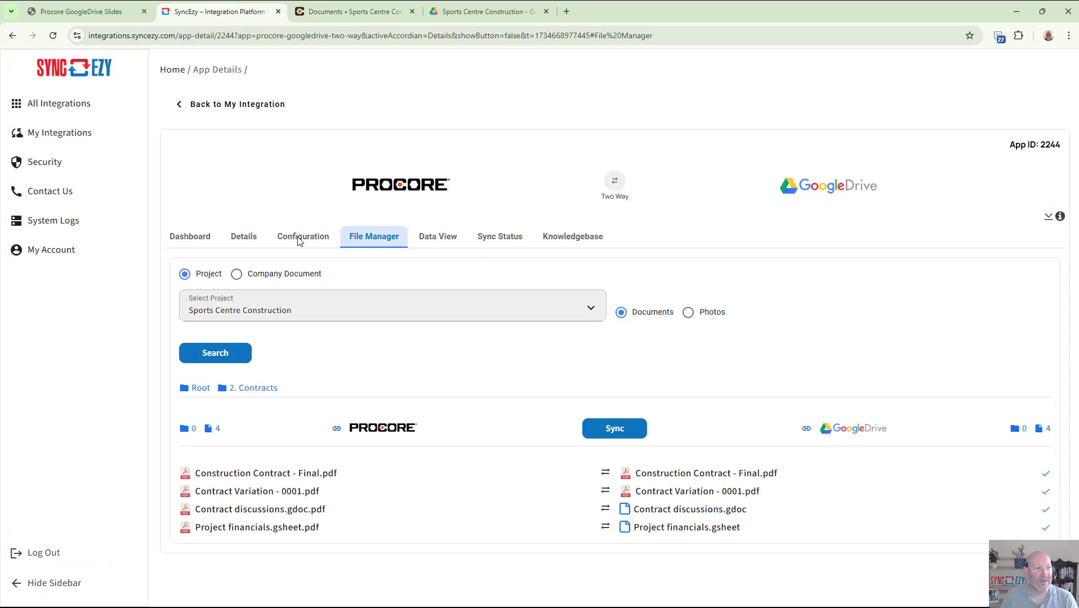
left_click(200, 389)
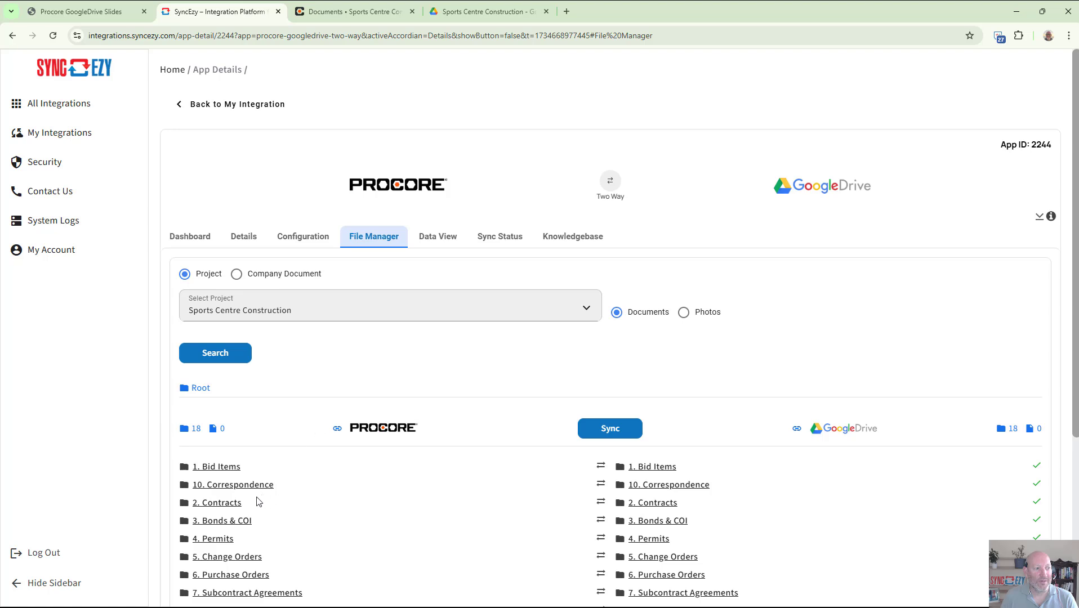
left_click(214, 539)
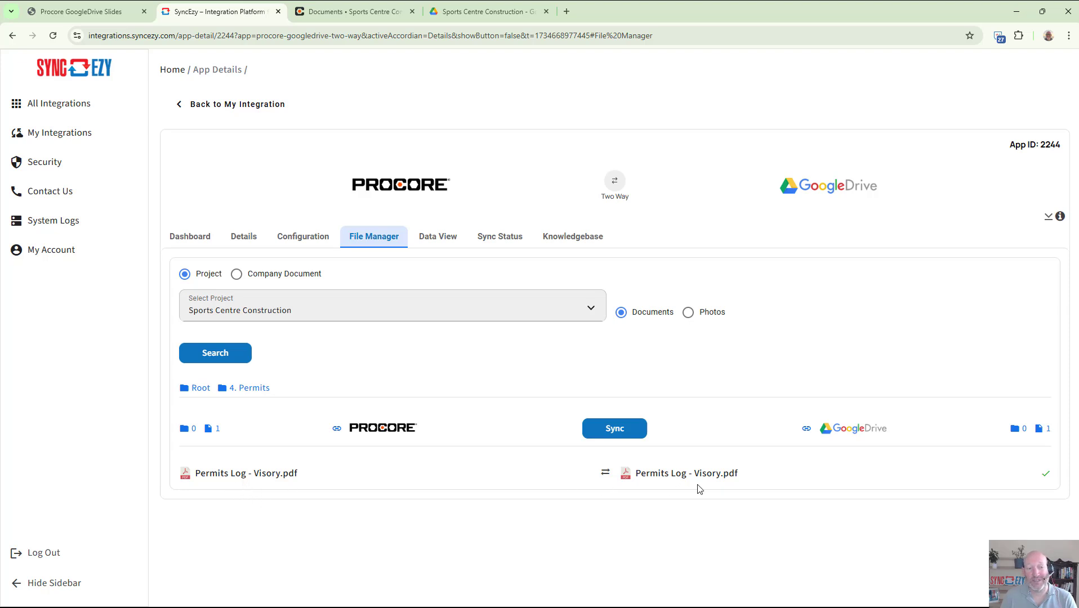
Switch to Google Drive and open the 4. Permits folder inside Sports Centre Construction's Documents to check the synced file
left_click(471, 14)
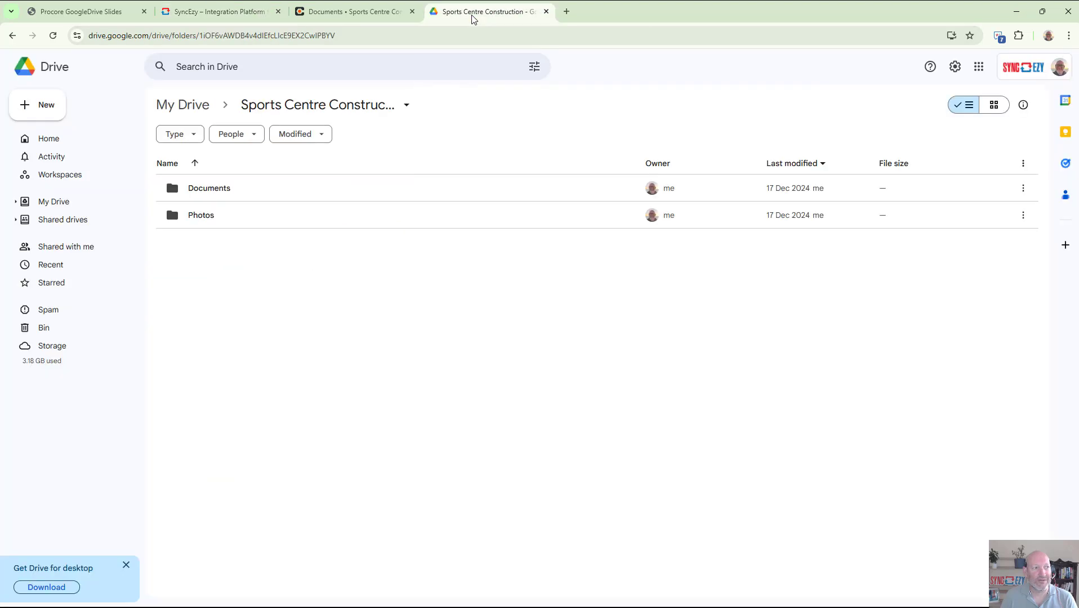
left_click(227, 191)
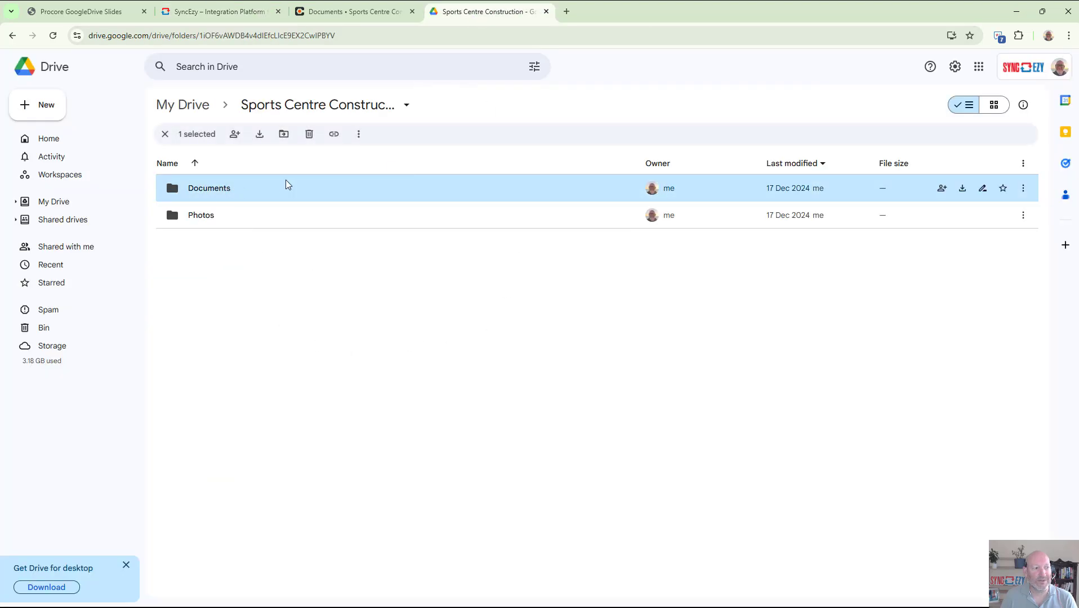
double_click(213, 189)
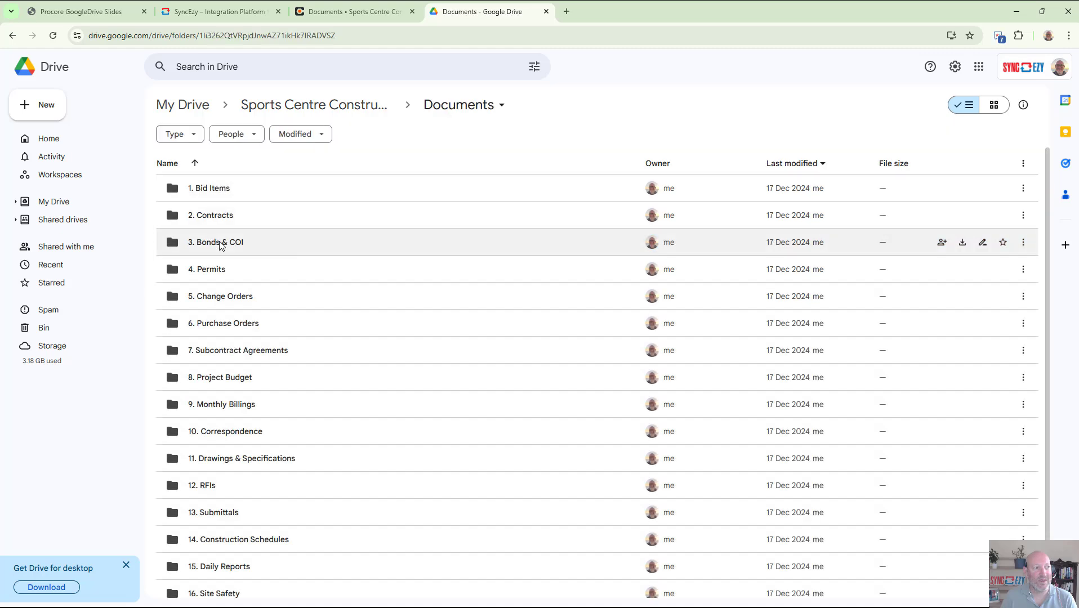
double_click(212, 270)
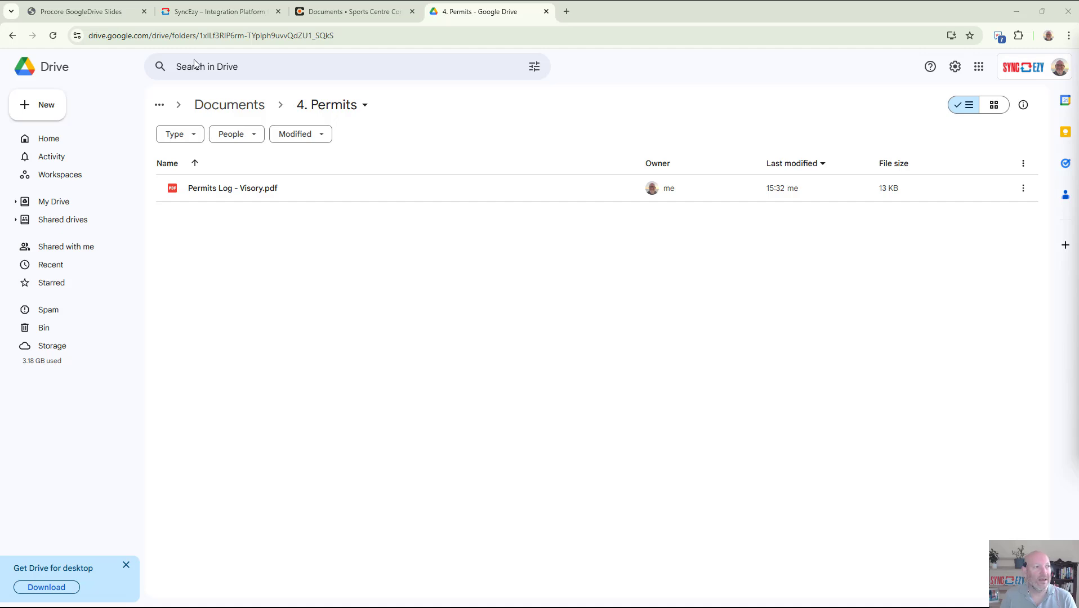
Return to SyncEzy and set the file manager to browse company documents instead of a project
left_click(220, 11)
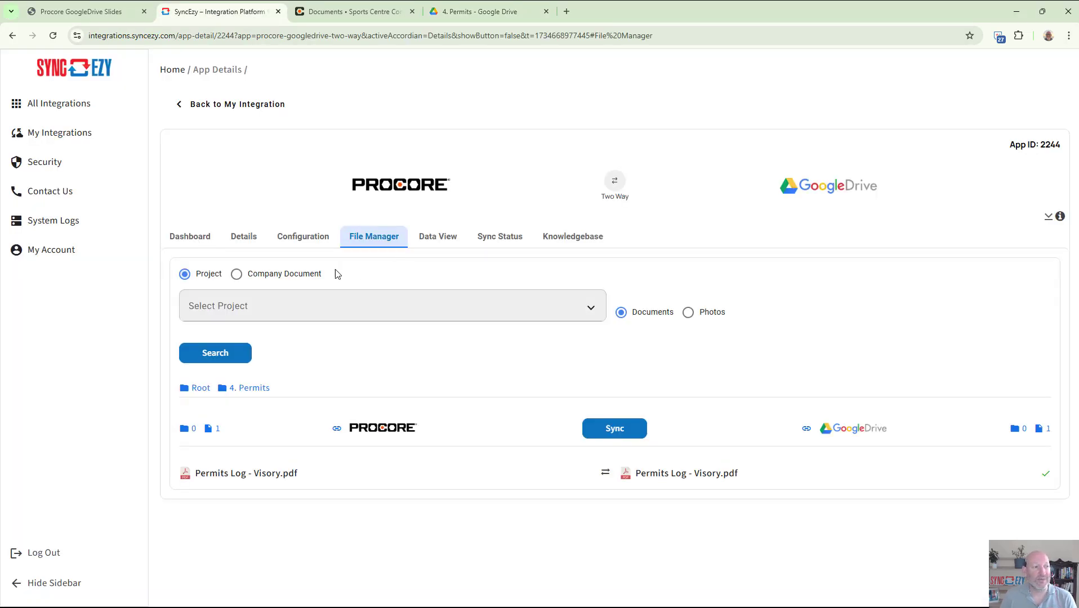
left_click(236, 274)
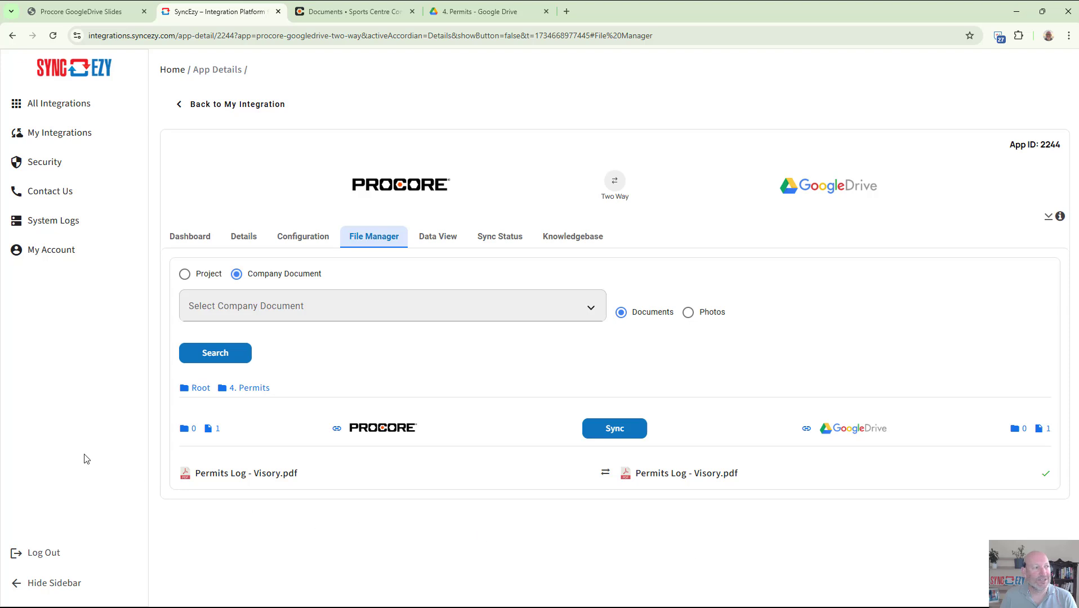
View the contact page and its available inquiry types, and return to the list of my integrations
left_click(44, 197)
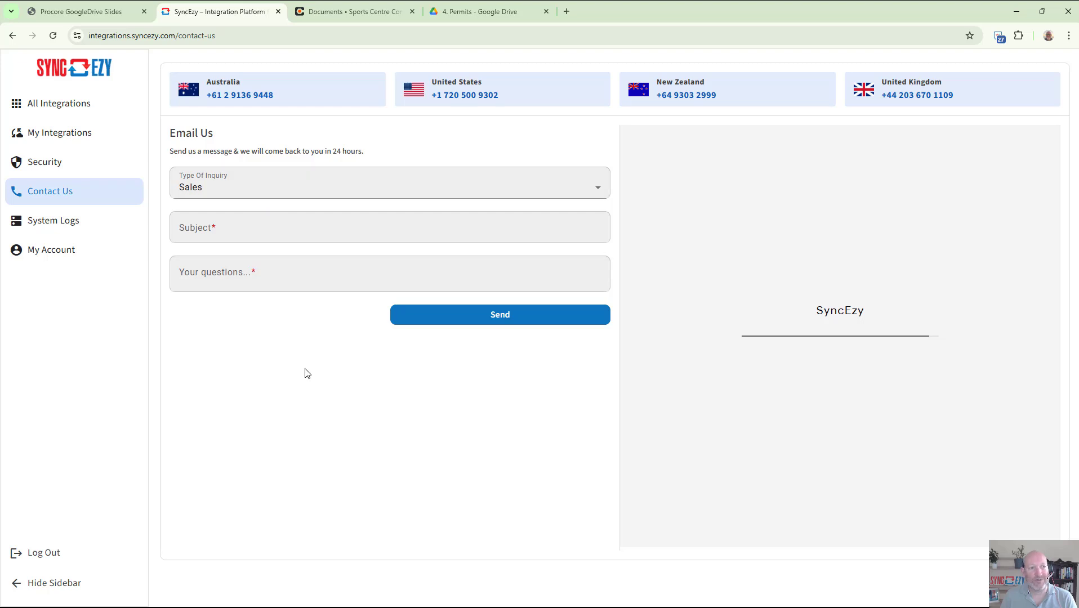
left_click(581, 186)
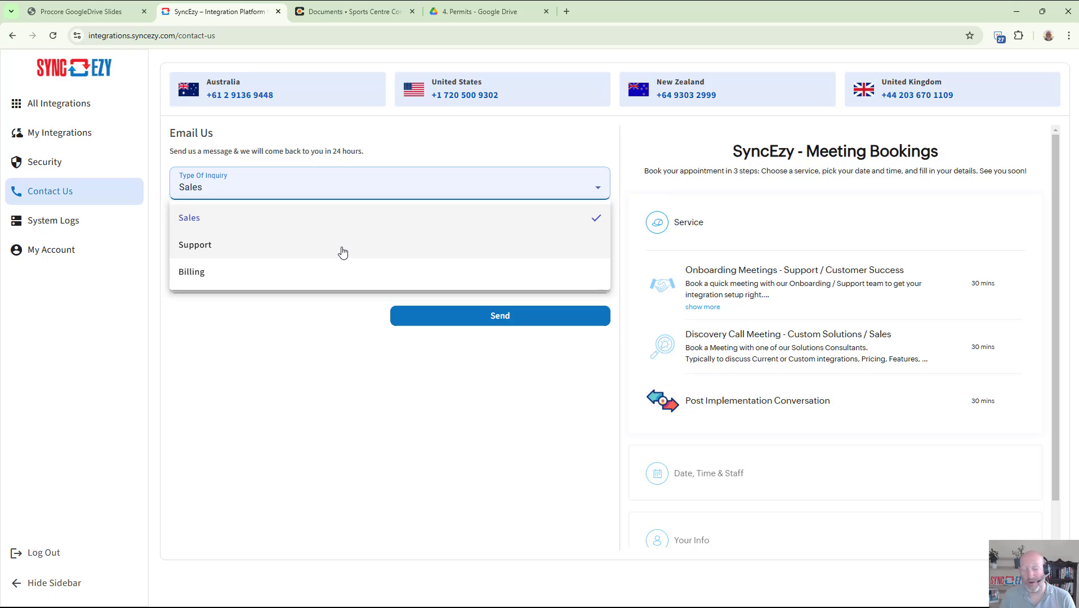
left_click(507, 401)
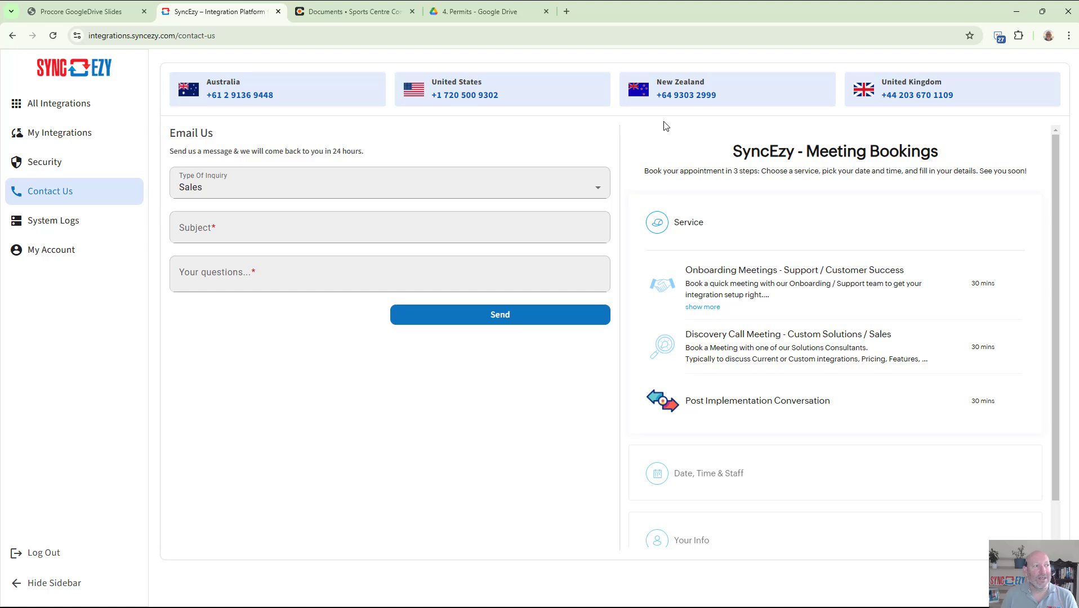
left_click(90, 137)
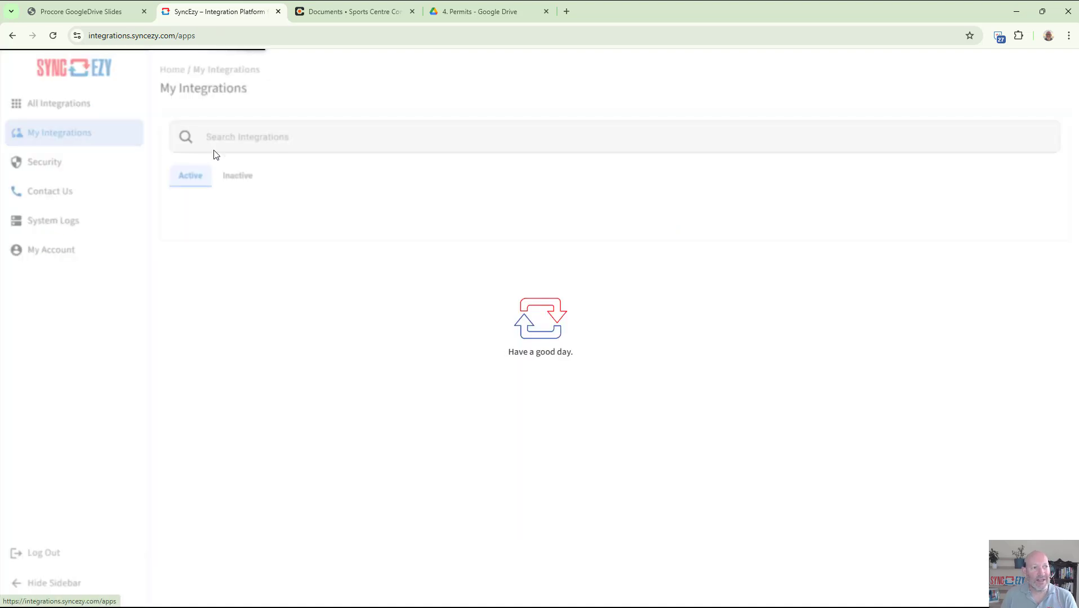